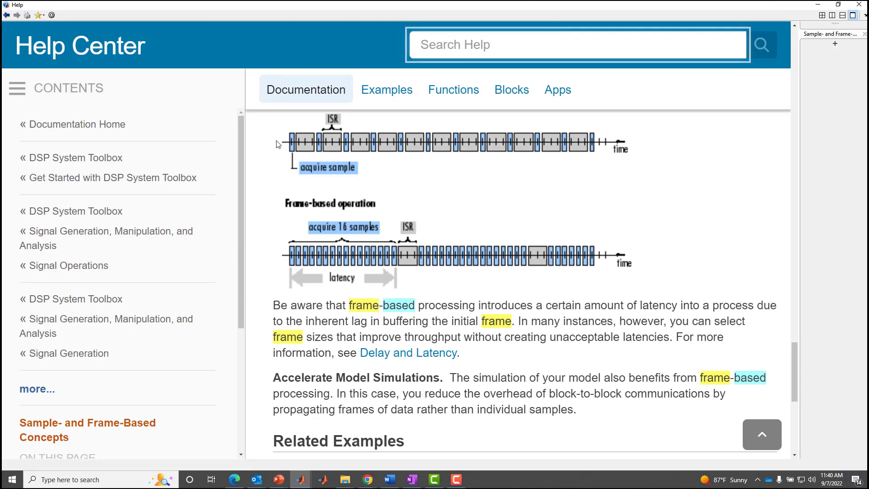
pyautogui.moveTo(794, 384); pyautogui.dragTo(774, 87)
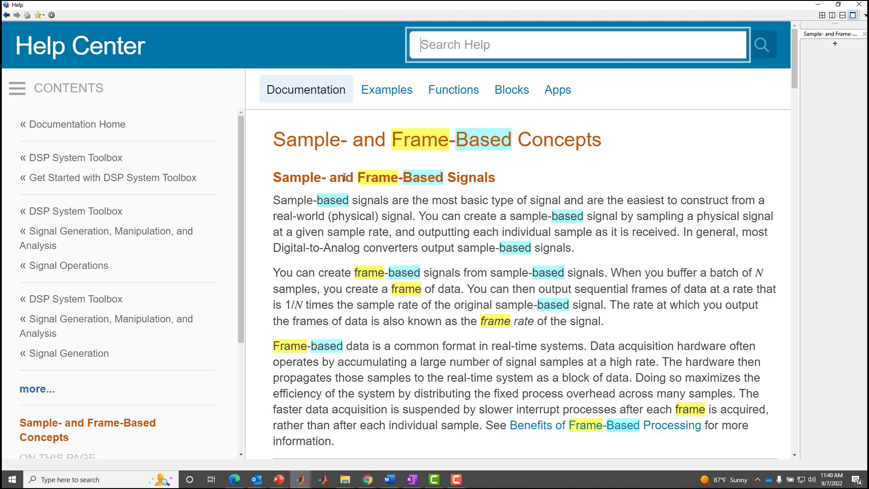
pyautogui.scroll(-5, 416, 279)
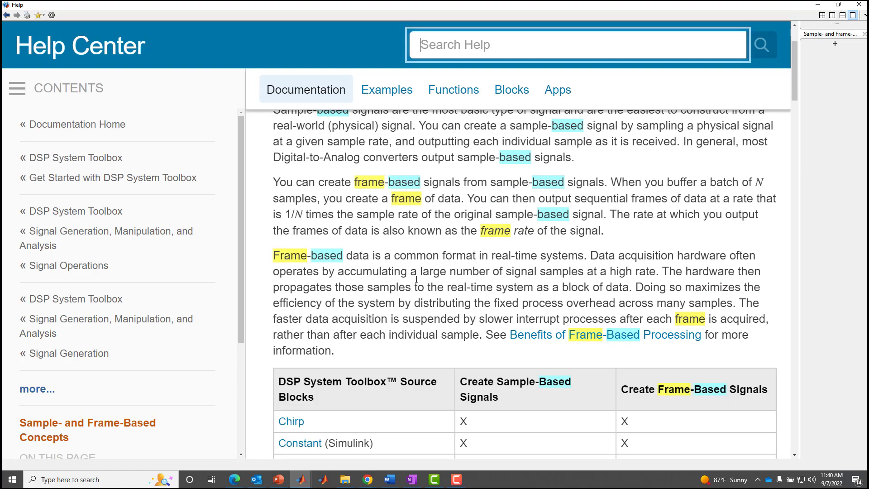
pyautogui.scroll(-1, 417, 283)
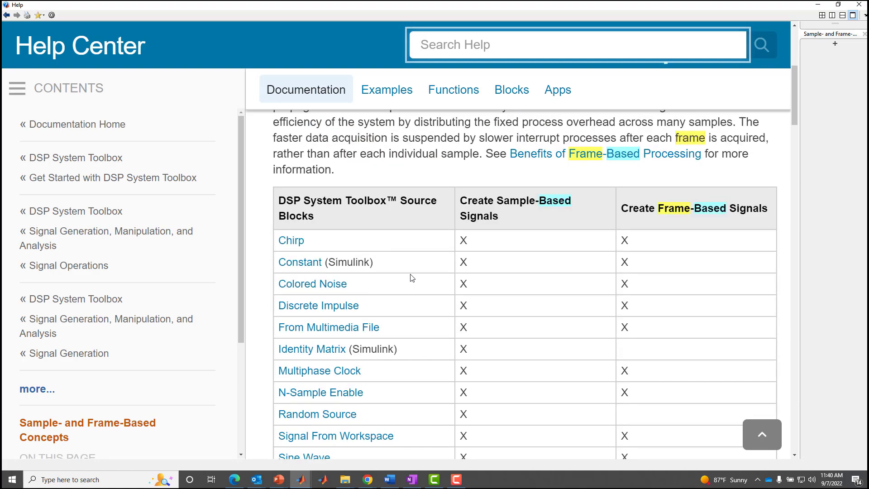
pyautogui.scroll(-2, 356, 258)
pyautogui.scroll(-6, 357, 258)
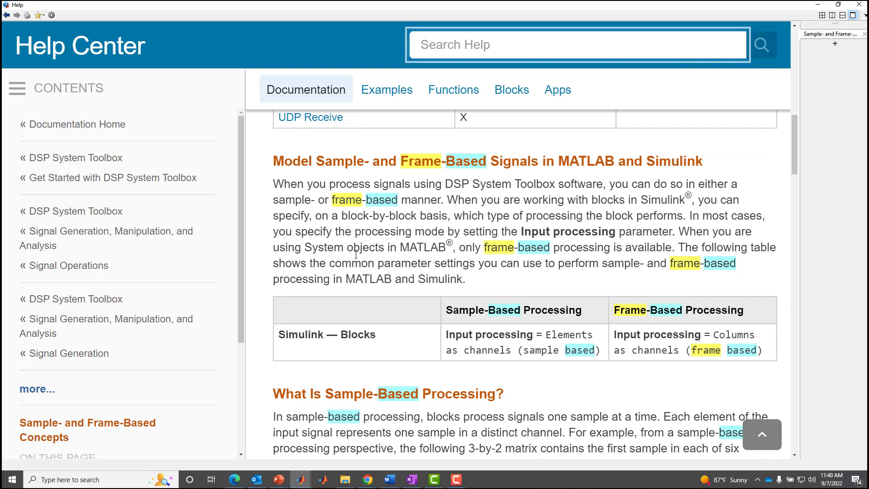
pyautogui.scroll(-5, 356, 254)
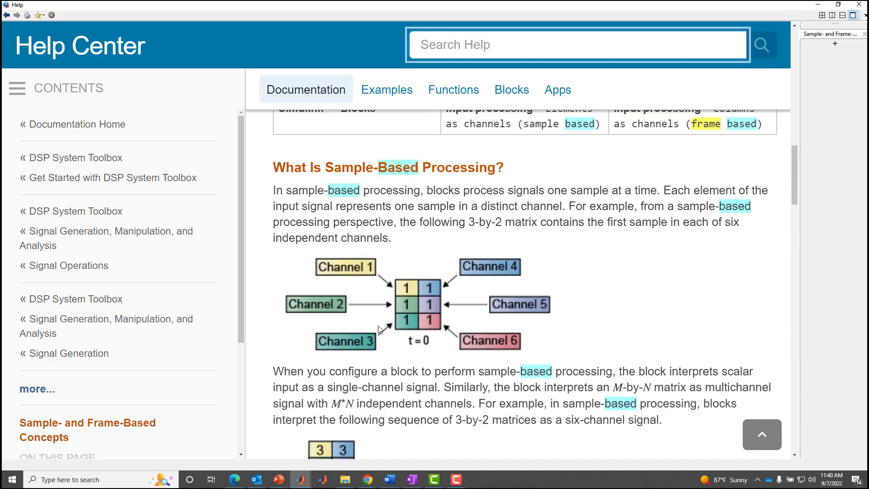
pyautogui.scroll(-1, 379, 329)
pyautogui.scroll(-4, 380, 329)
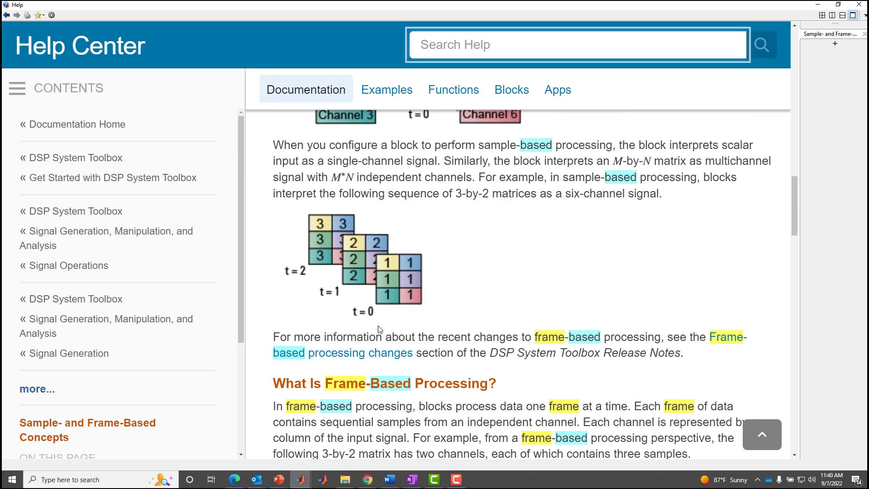
pyautogui.scroll(-4, 379, 329)
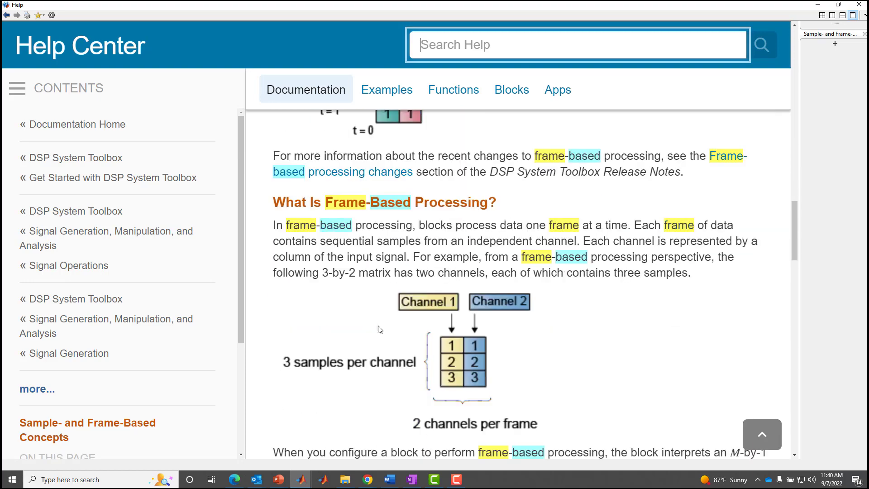
pyautogui.scroll(-15, 380, 329)
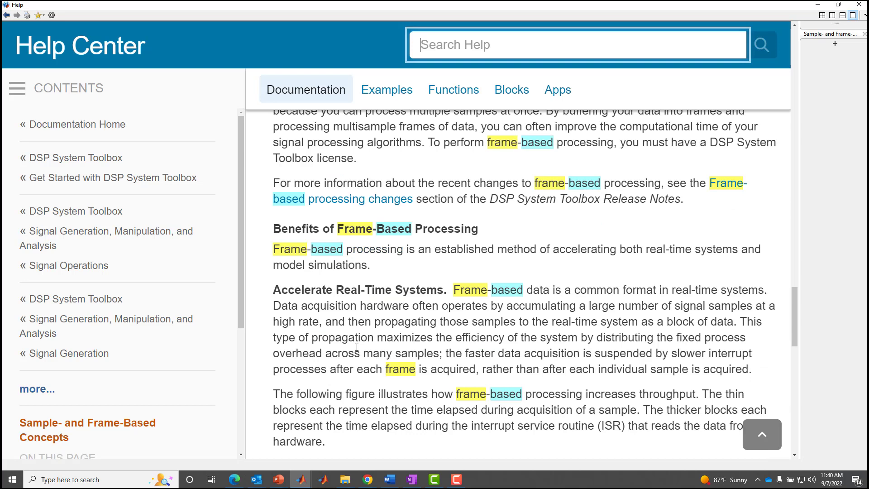
pyautogui.scroll(-3, 356, 347)
pyautogui.scroll(-2, 599, 300)
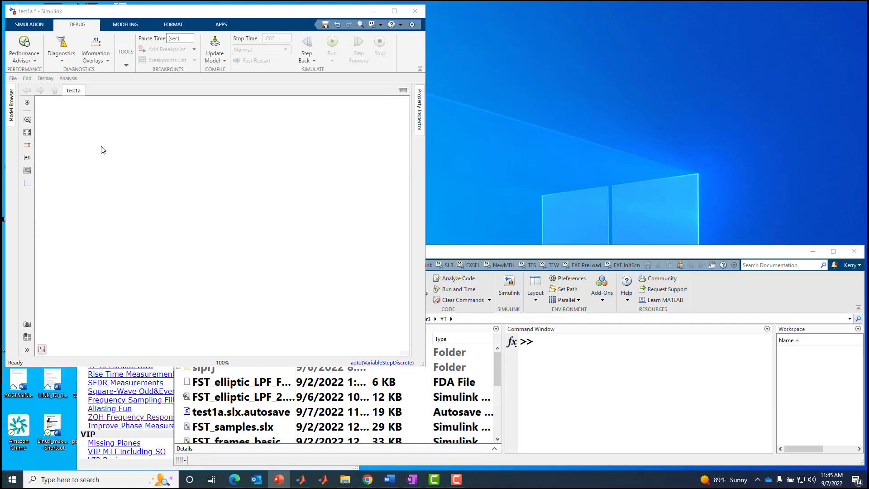
# - Add a DSP Sine Wave block to test1a and move it further left
pyautogui.click(101, 146)
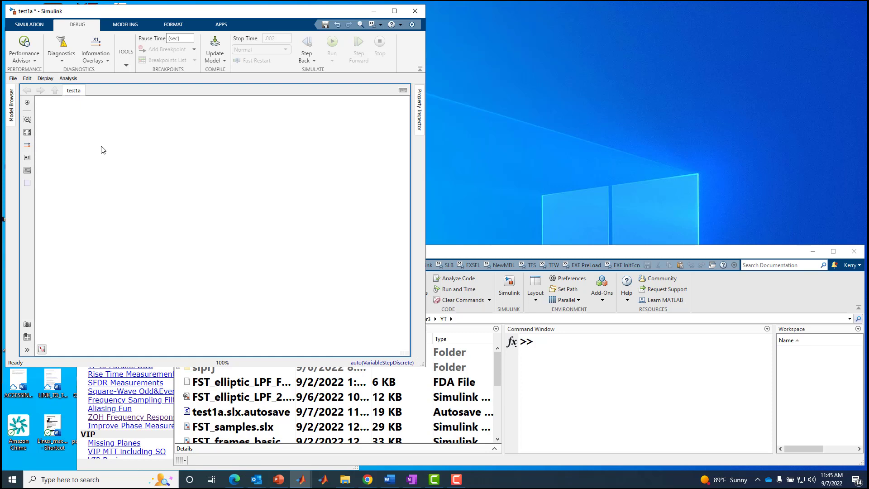
pyautogui.doubleClick(202, 168)
pyautogui.write('sin')
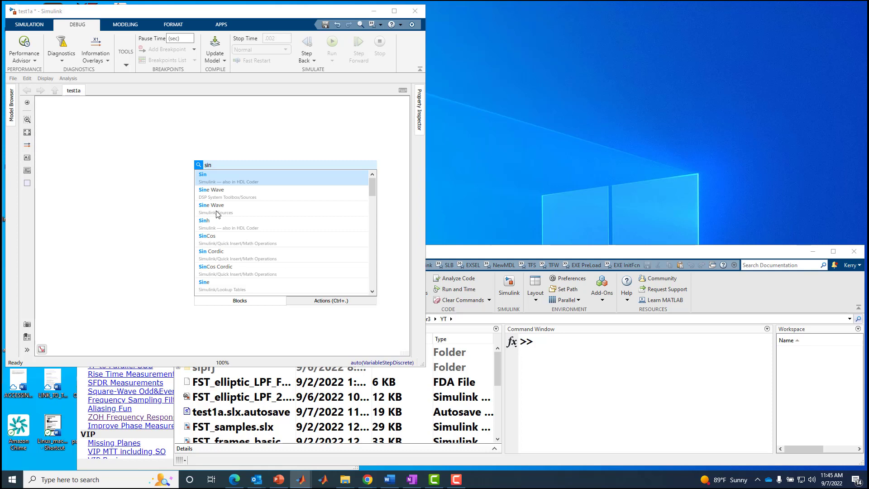
pyautogui.click(211, 195)
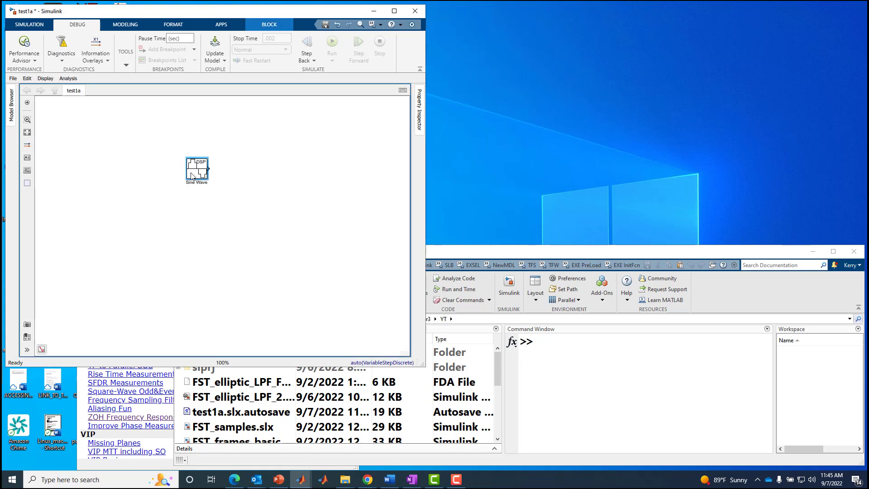
pyautogui.moveTo(192, 176); pyautogui.dragTo(101, 175)
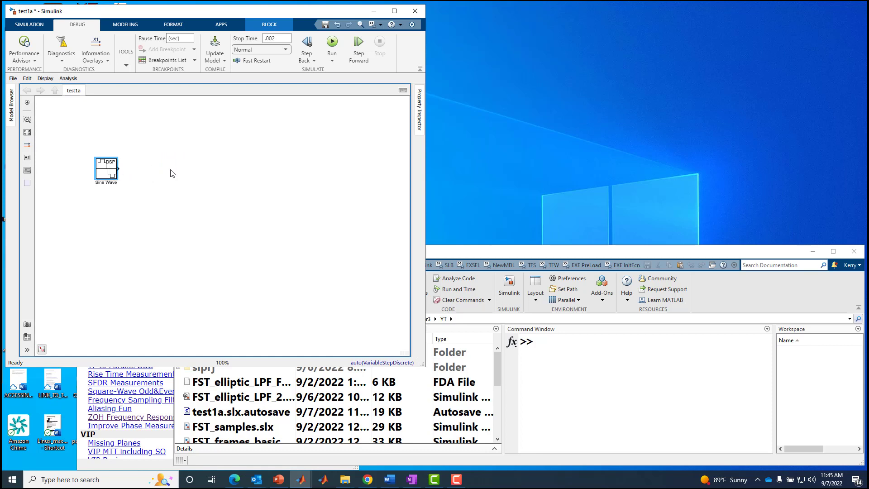
pyautogui.click(171, 171)
# - Add a Scope block beside it, wire it to the Sine Wave output, and select both
pyautogui.doubleClick(170, 173)
pyautogui.write('scope')
pyautogui.press('Return')
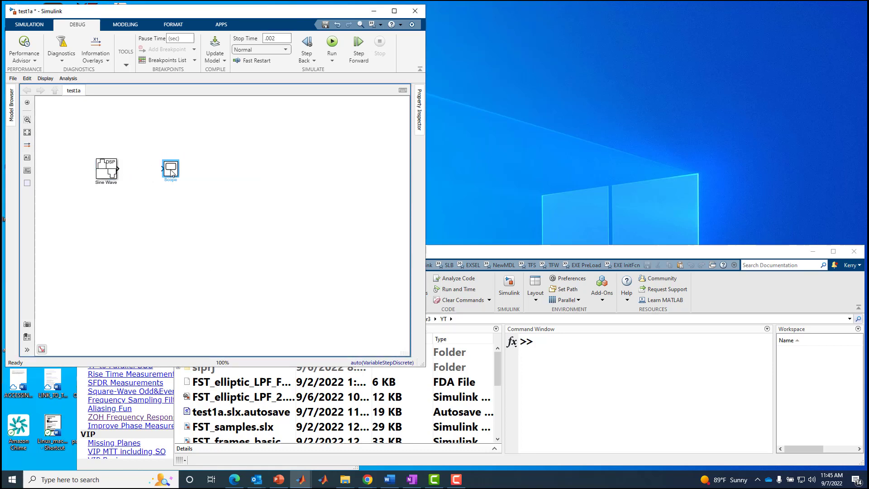
pyautogui.moveTo(175, 171); pyautogui.dragTo(182, 171)
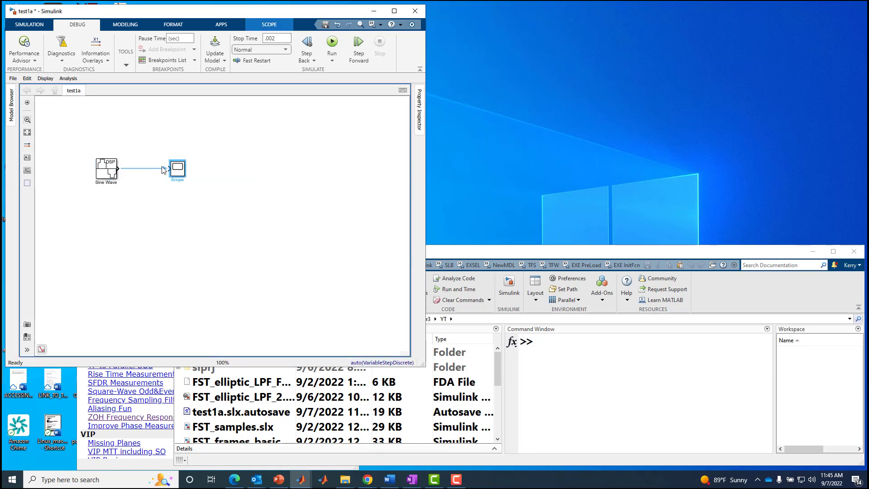
pyautogui.click(161, 132)
pyautogui.moveTo(83, 140); pyautogui.dragTo(190, 209)
# - Set the Sine Wave's sample time to 1/48000 and its frequency to 1000 Hz
pyautogui.doubleClick(117, 176)
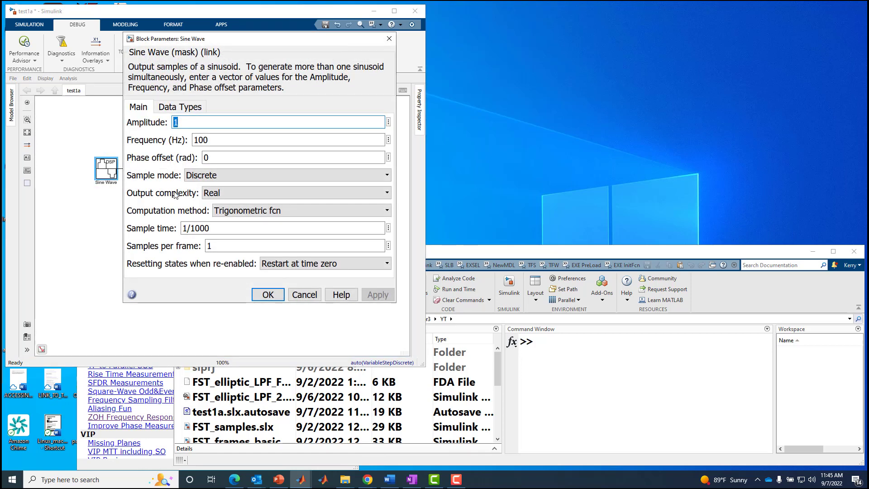
pyautogui.tripleClick(213, 225)
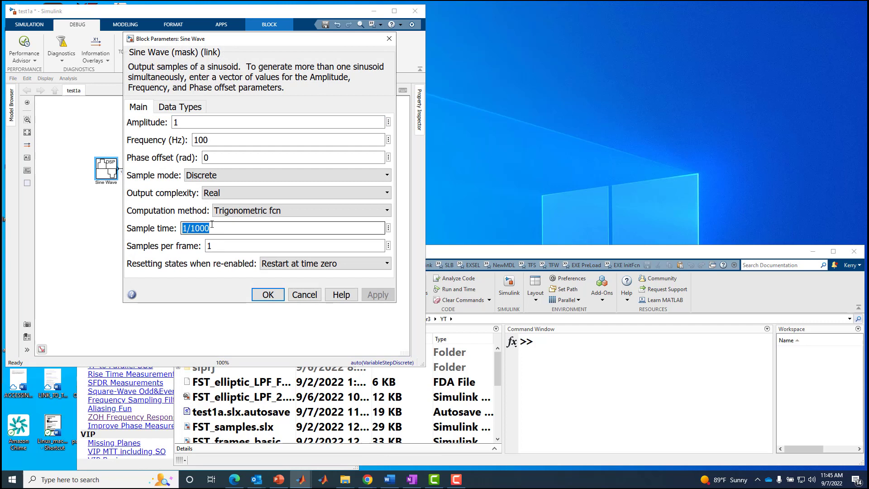
pyautogui.write('1/48000')
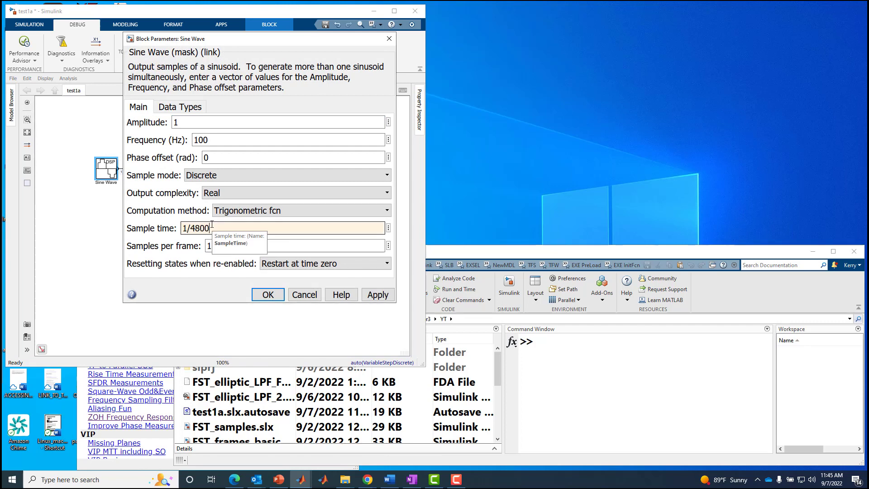
pyautogui.doubleClick(227, 142)
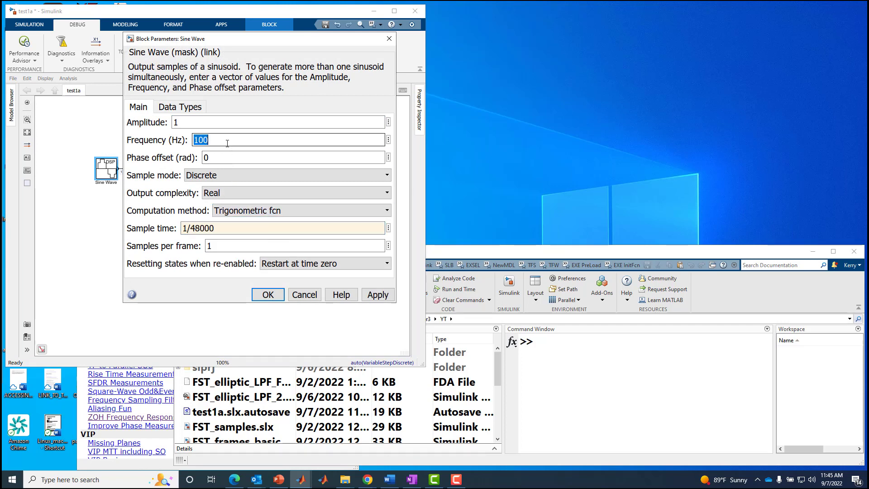
pyautogui.click(227, 144)
pyautogui.write('0')
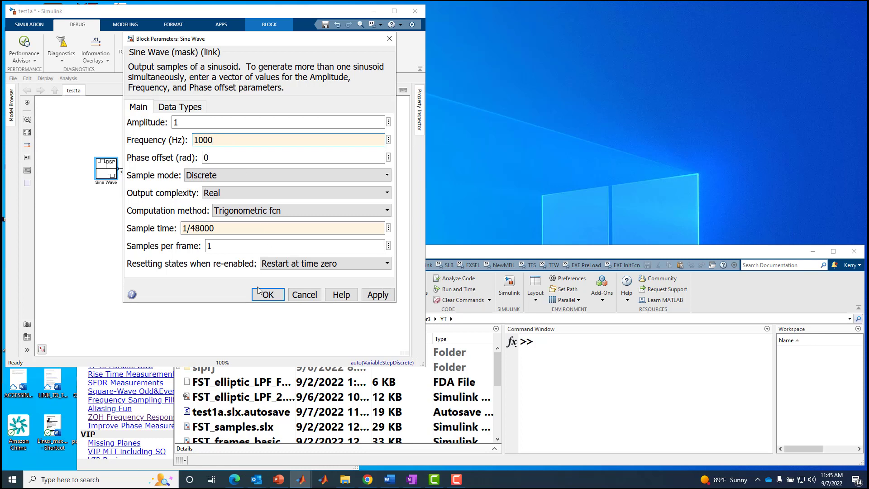
# - Keep phase offset 0 and 1 sample per frame, accept, and confirm the .002 stop time
pyautogui.doubleClick(229, 158)
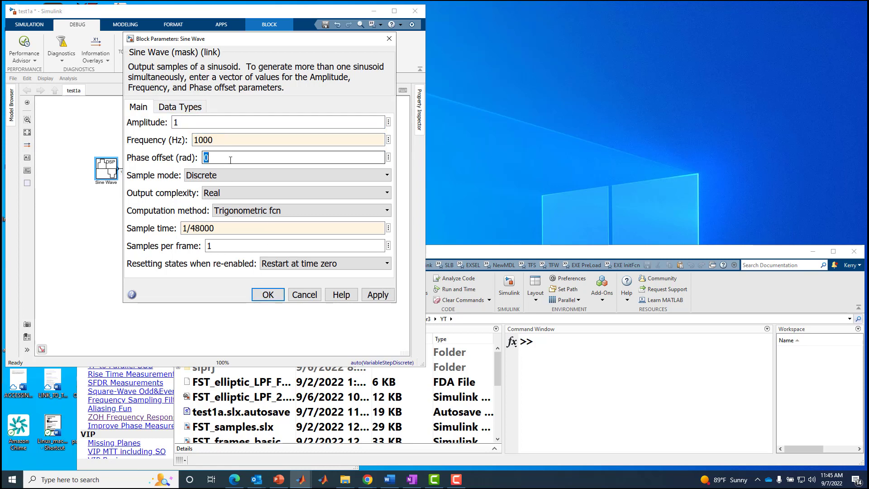
pyautogui.doubleClick(229, 251)
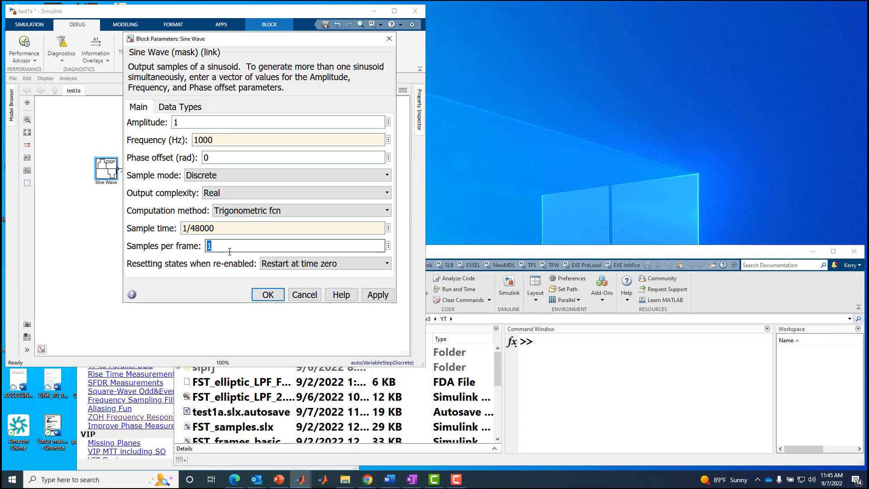
pyautogui.click(265, 295)
pyautogui.click(228, 114)
pyautogui.click(277, 38)
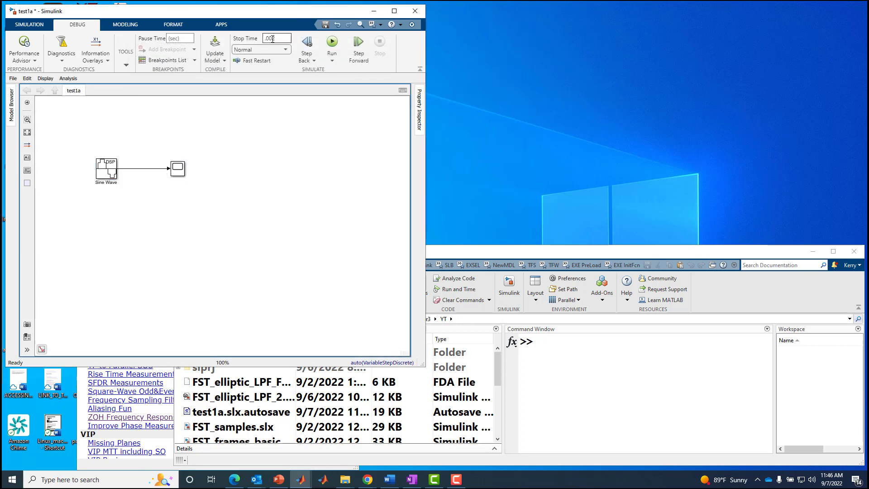
# - Open the Scope, move it top right and widen it, then run the simulation to 0.002 s
pyautogui.doubleClick(180, 177)
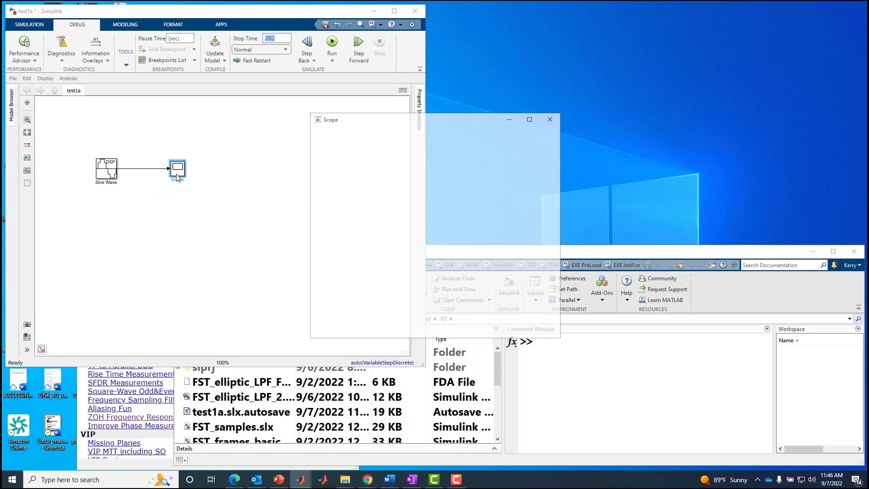
pyautogui.moveTo(416, 123); pyautogui.dragTo(535, 18)
pyautogui.moveTo(682, 145); pyautogui.dragTo(862, 145)
pyautogui.click(462, 37)
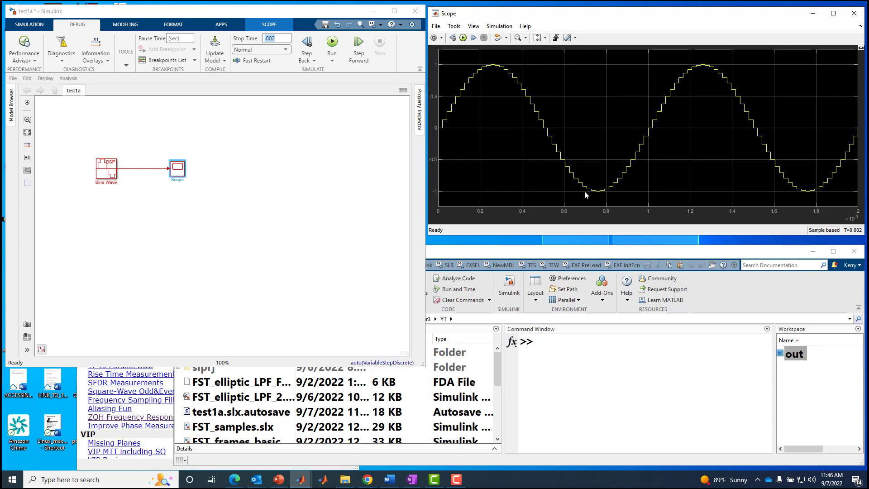
pyautogui.click(177, 214)
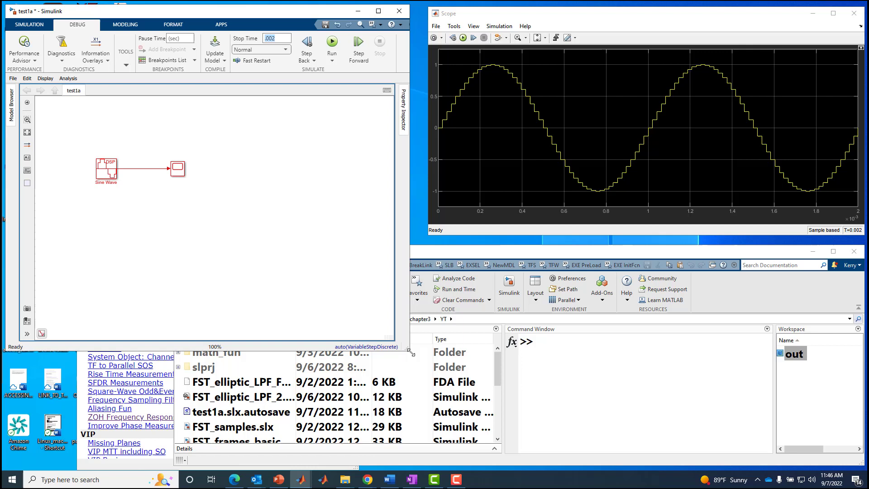
# - Undo a trial copy of the Sine Wave–Scope pair, leaving blocks named Sine Wave1 and Scope1
pyautogui.moveTo(410, 352)
pyautogui.mouseDown()
pyautogui.moveTo(408, 343)
pyautogui.moveTo(420, 343)
pyautogui.mouseUp()
pyautogui.moveTo(74, 139); pyautogui.dragTo(223, 202)
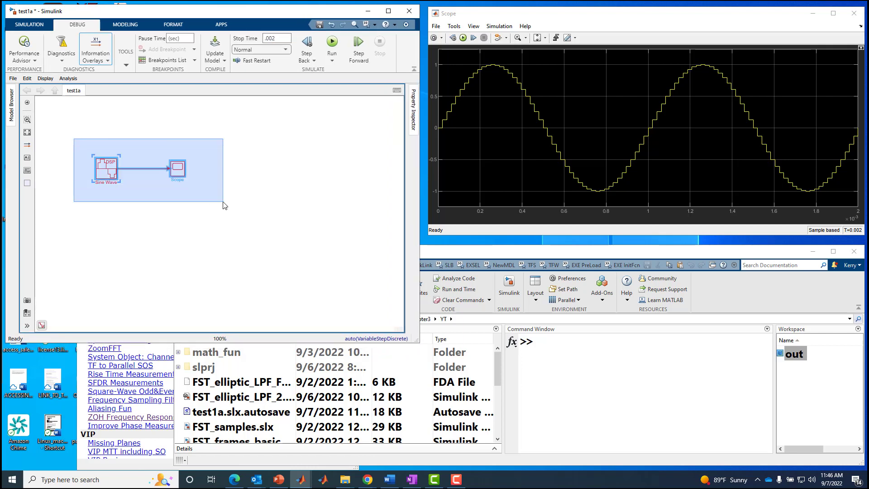
pyautogui.moveTo(108, 170); pyautogui.dragTo(107, 215)
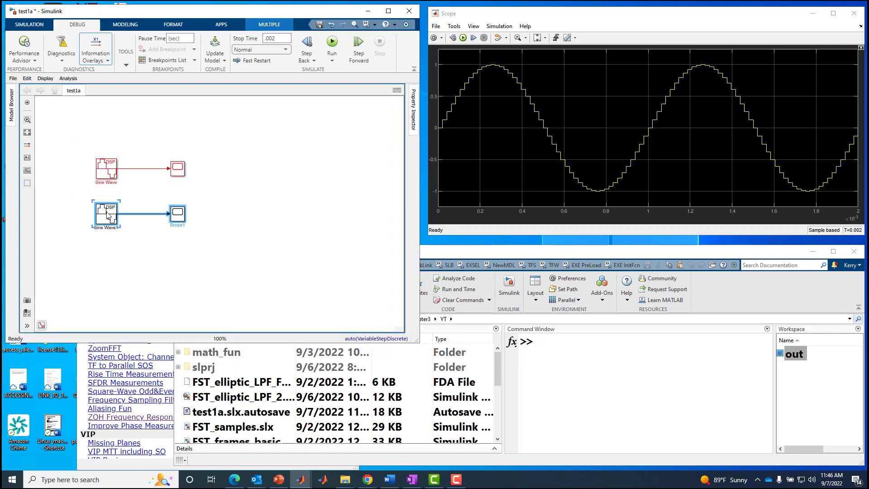
pyautogui.hotkey('ctrl', 'z')
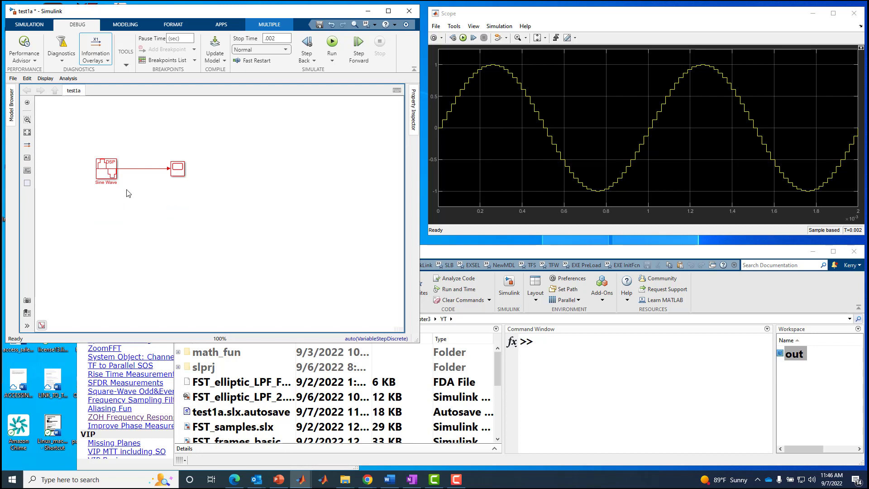
pyautogui.click(106, 175)
pyautogui.click(177, 169)
pyautogui.click(136, 181)
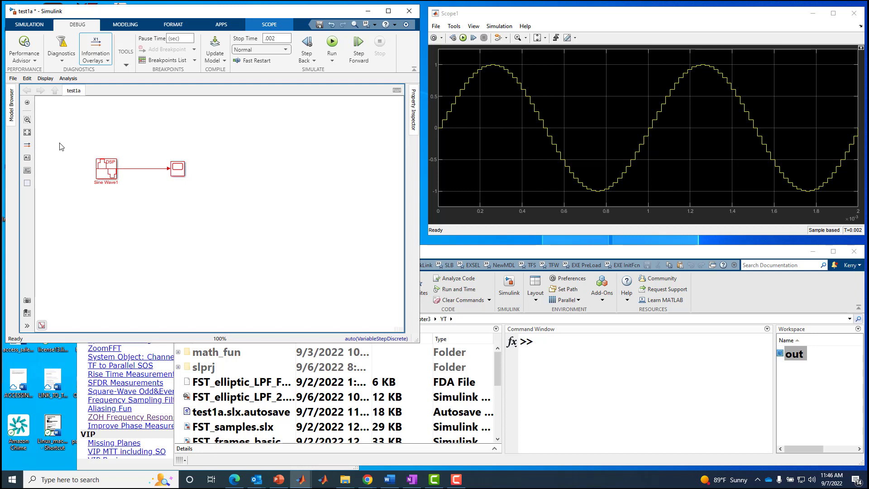
pyautogui.rightClick(176, 169)
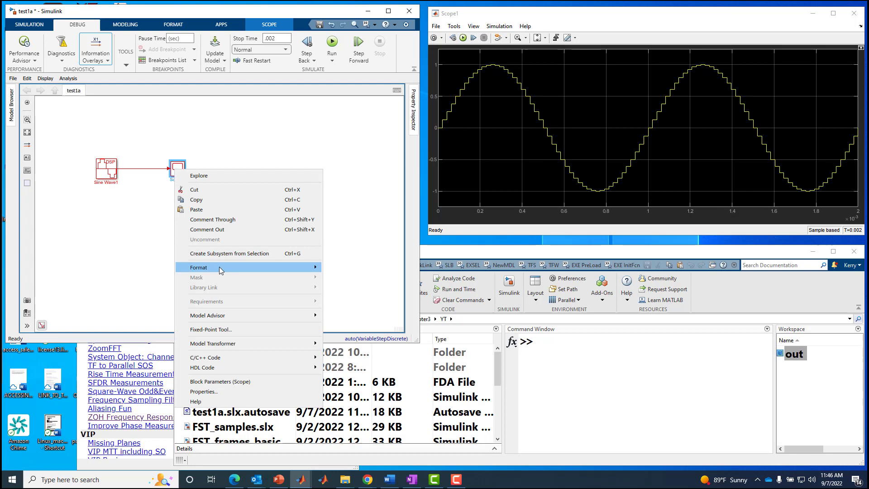
# - Turn Scope1's block name display on
pyautogui.moveTo(220, 270)
pyautogui.moveTo(366, 284)
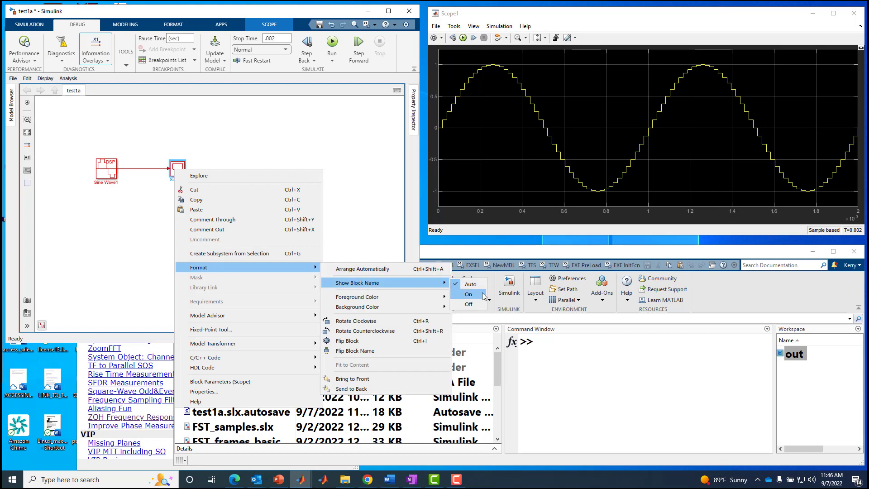
pyautogui.click(468, 294)
# - Copy and paste the Sine Wave1–Scope1 pair to create Sine Wave2 and Scope2
pyautogui.moveTo(79, 145); pyautogui.dragTo(194, 206)
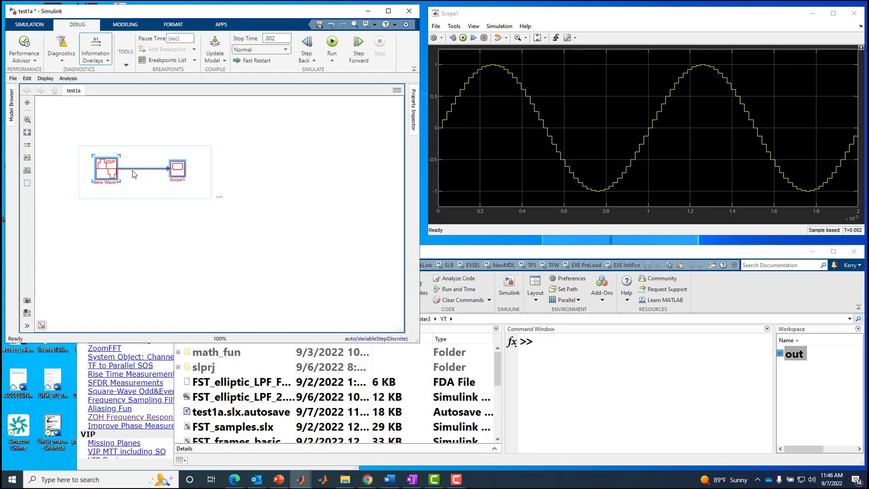
pyautogui.hotkey('ctrl', 'c')
pyautogui.hotkey('ctrl', 'v')
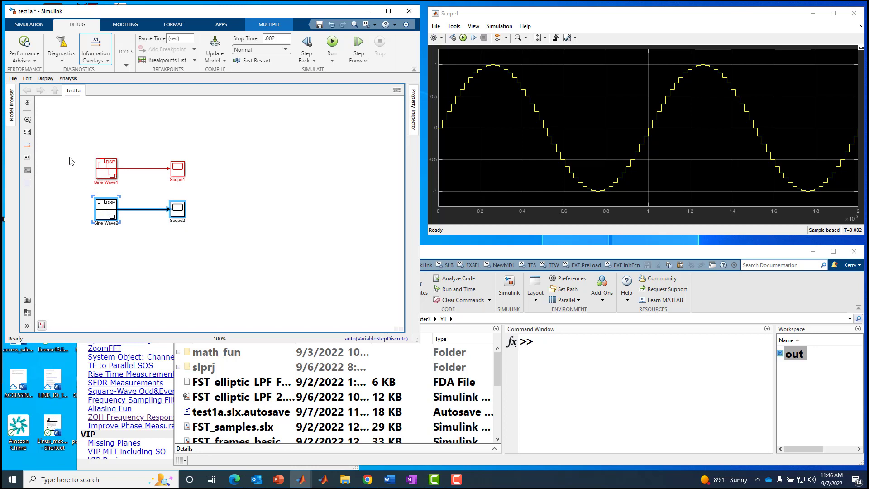
pyautogui.click(83, 167)
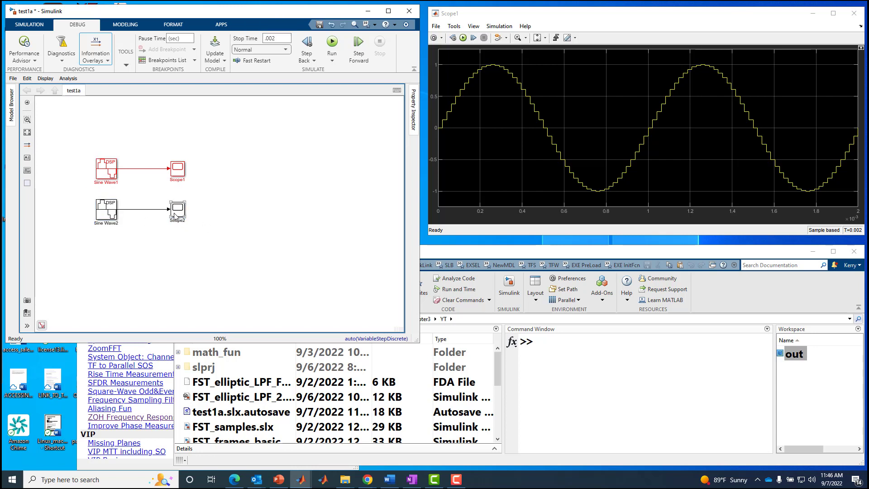
# - Set Sine Wave2's Samples per frame to 4
pyautogui.click(106, 213)
pyautogui.doubleClick(100, 214)
pyautogui.doubleClick(229, 287)
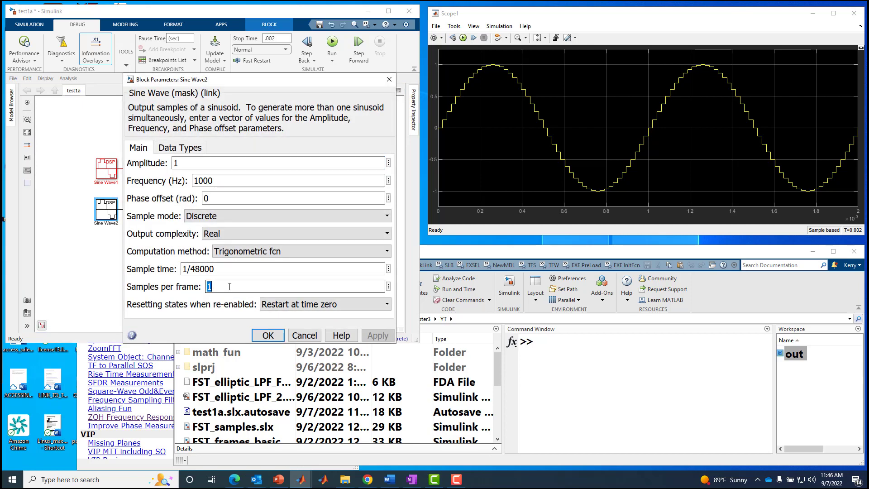
pyautogui.write('4')
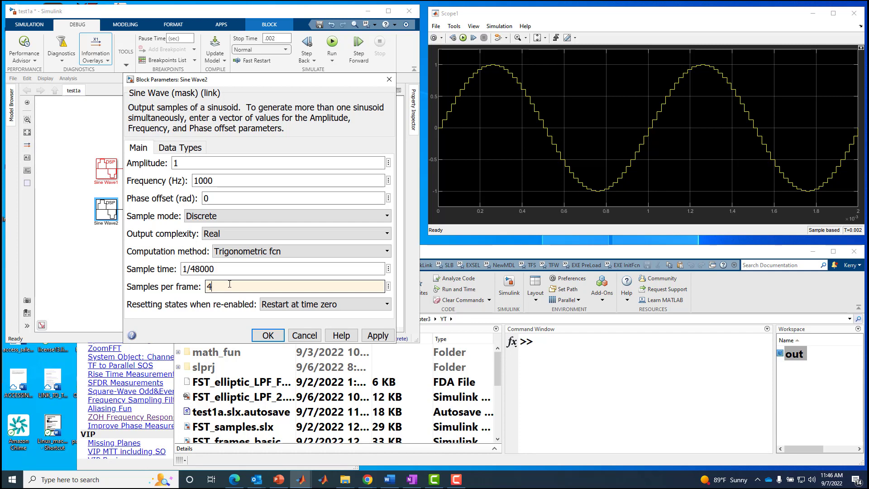
pyautogui.click(263, 334)
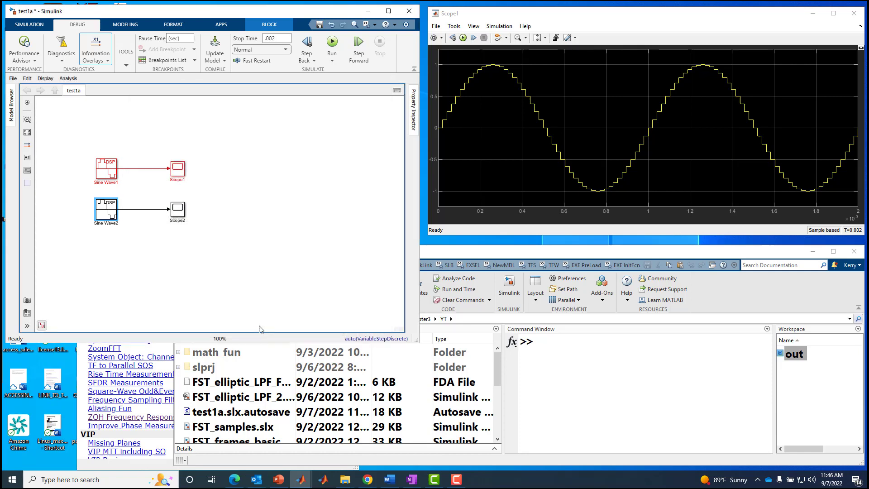
pyautogui.click(169, 239)
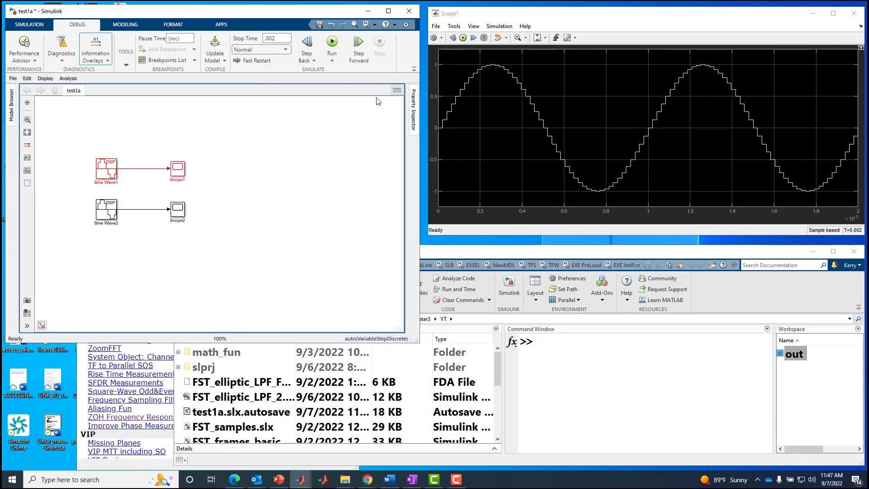
# - Open Scope2, move it below Scope1, and run the simulation with both pairs
pyautogui.doubleClick(177, 209)
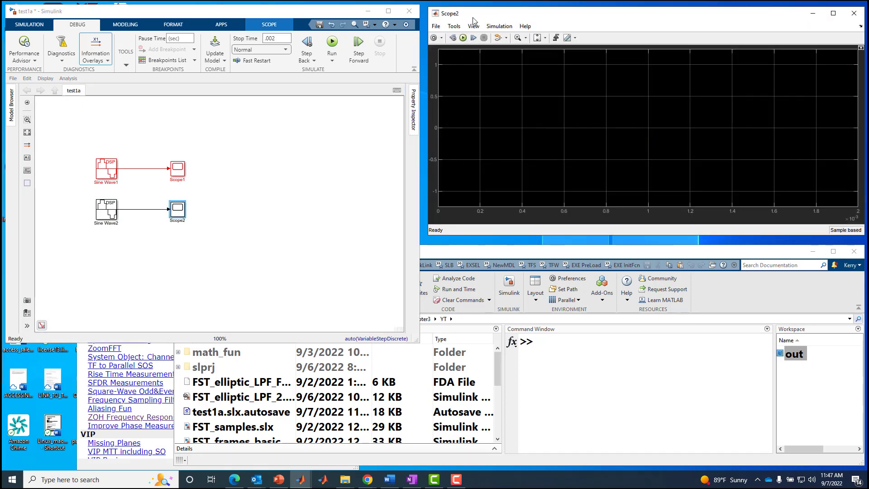
pyautogui.moveTo(473, 18); pyautogui.dragTo(477, 245)
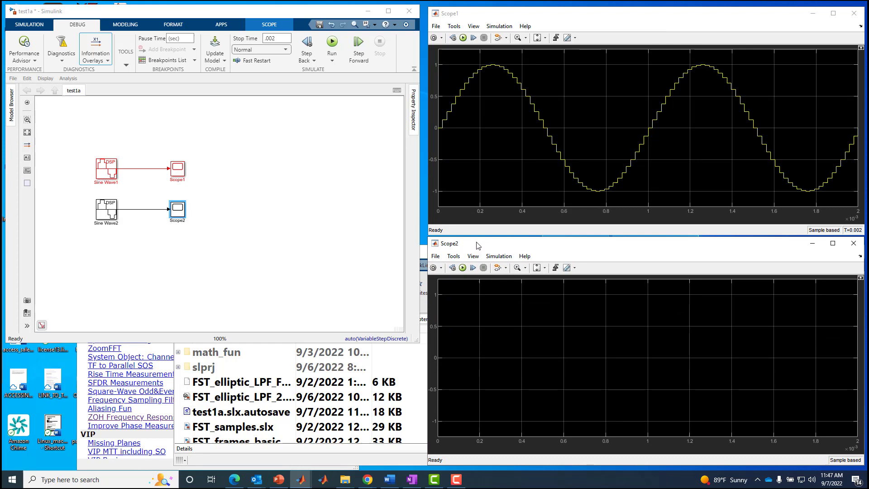
pyautogui.click(463, 38)
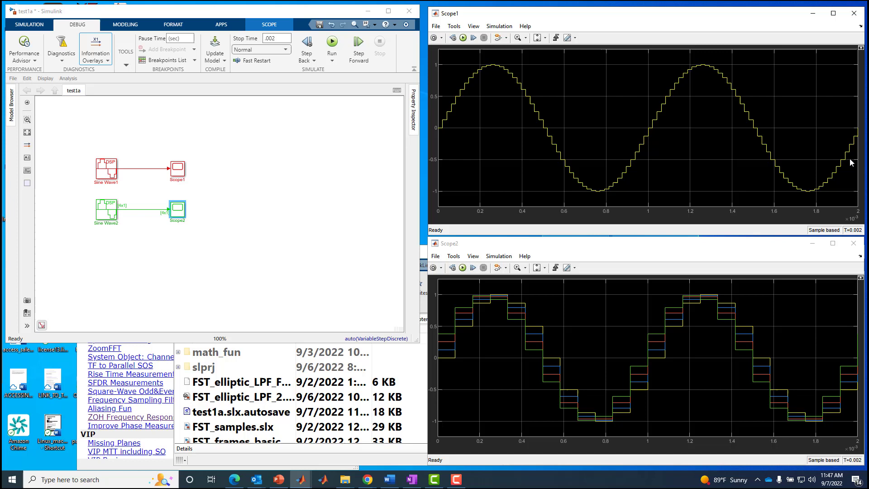
# - Add a legend naming Scope2's four channels, then select all four blocks
pyautogui.click(473, 257)
pyautogui.click(490, 299)
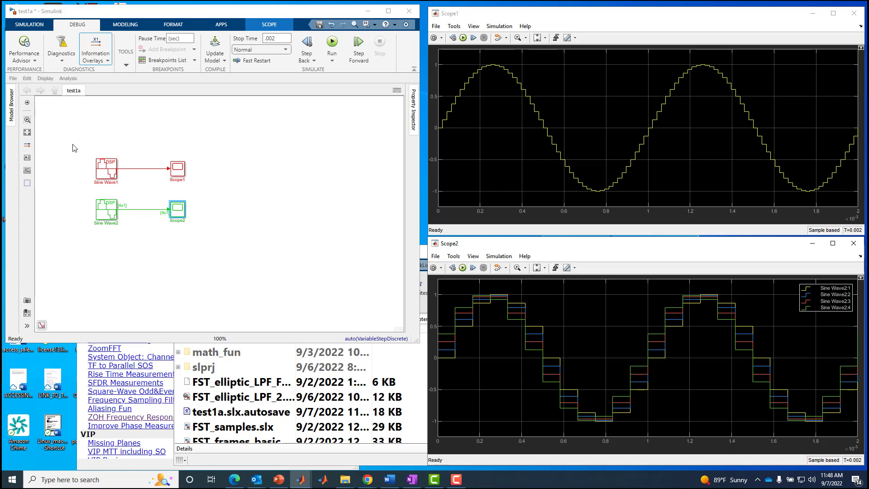
pyautogui.moveTo(72, 147); pyautogui.dragTo(188, 221)
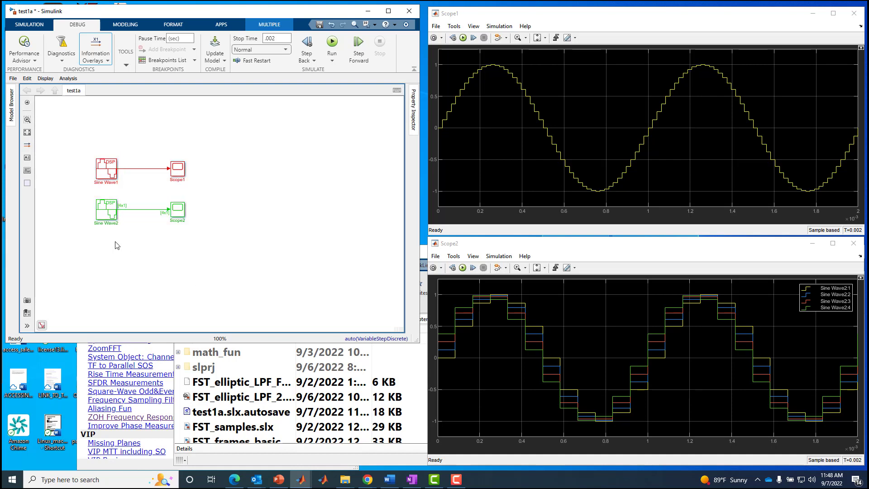
# - Show sample-time colours, D1/D2 annotations and the Timing Legend for the diagram
pyautogui.click(27, 145)
pyautogui.click(46, 177)
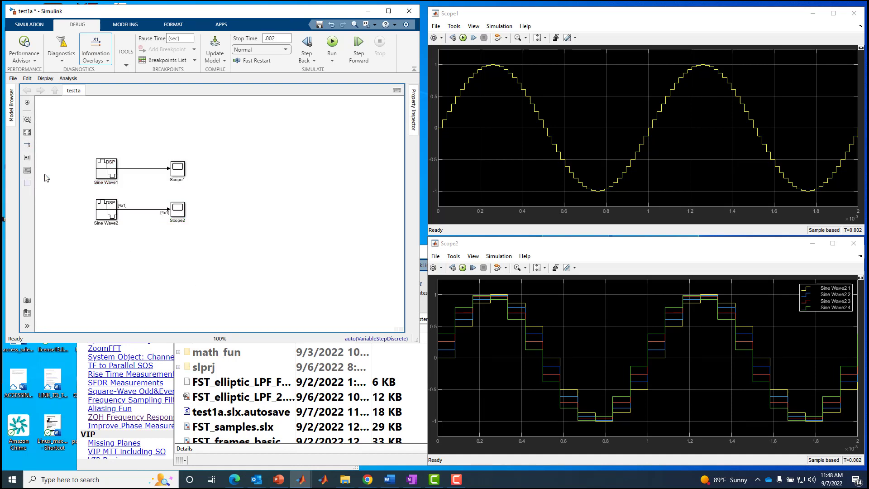
pyautogui.click(27, 145)
pyautogui.click(39, 154)
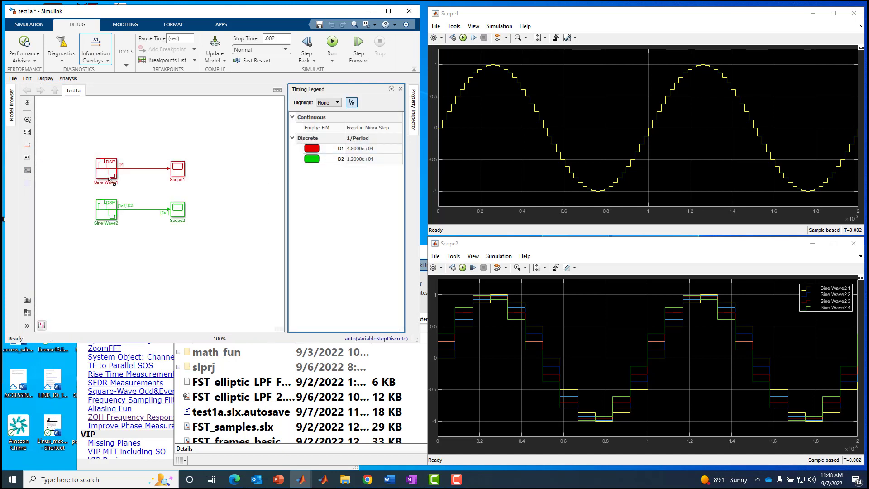
pyautogui.moveTo(73, 136); pyautogui.dragTo(220, 188)
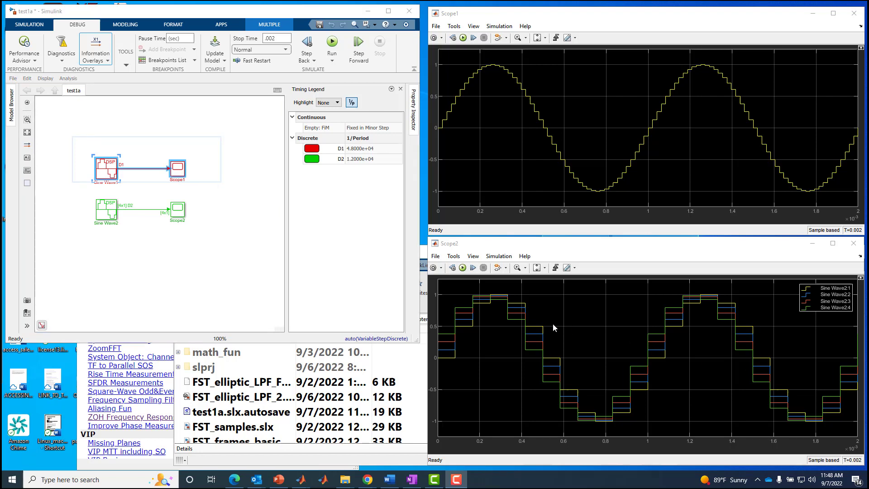
pyautogui.click(85, 209)
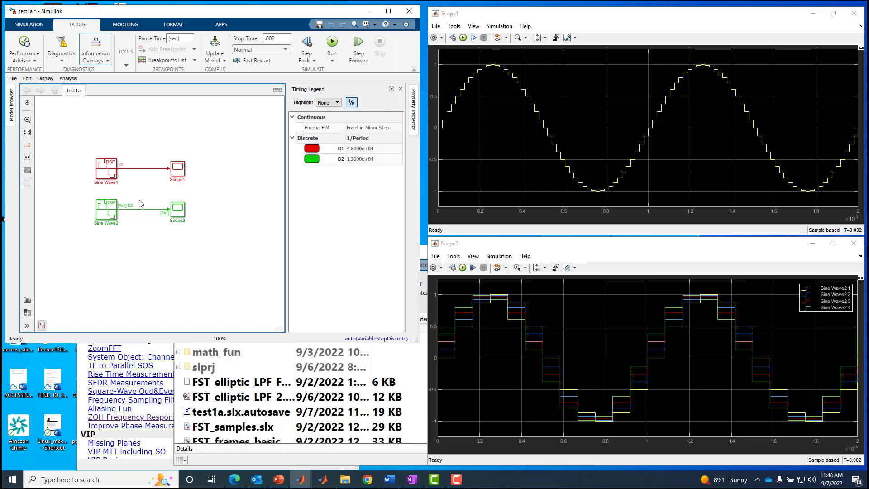
# - Fit the diagram to view so all four blocks and their labels fill the canvas
pyautogui.press('space')
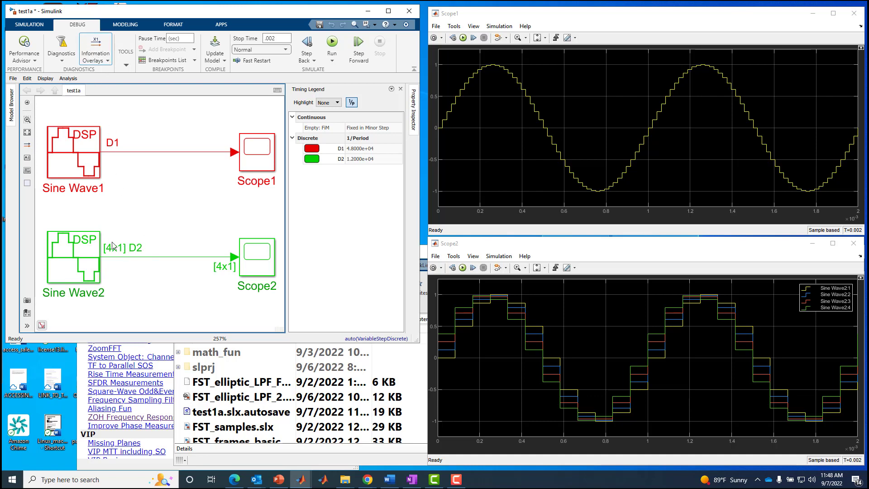
pyautogui.click(108, 61)
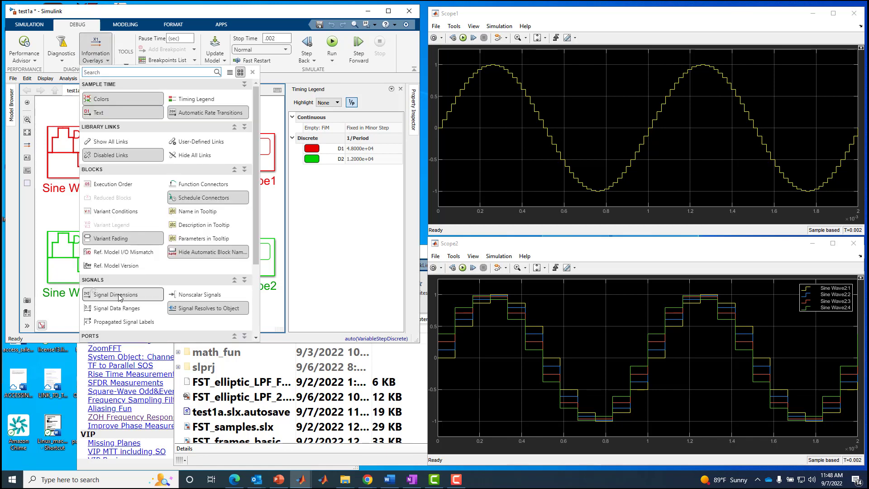
pyautogui.click(270, 207)
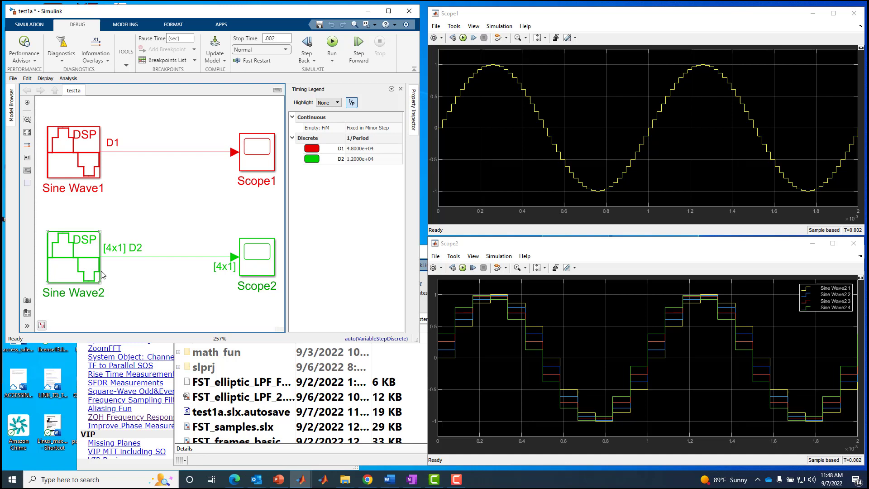
pyautogui.click(199, 282)
pyautogui.click(441, 268)
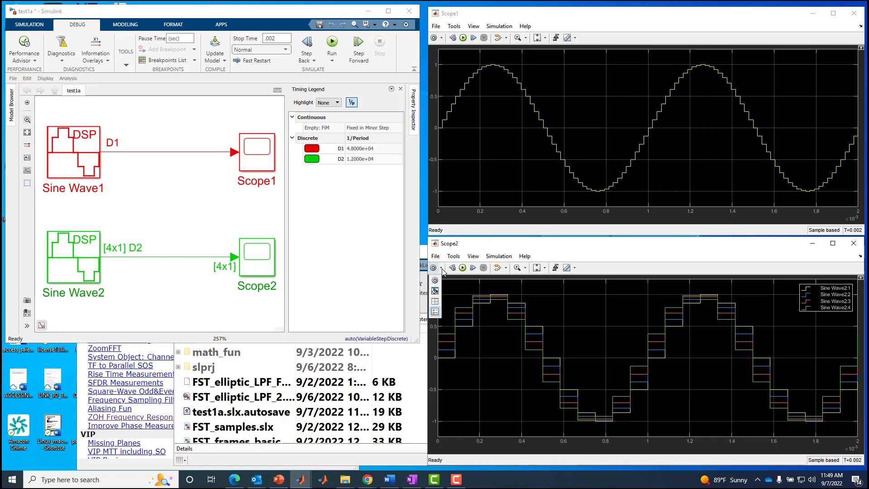
pyautogui.click(435, 280)
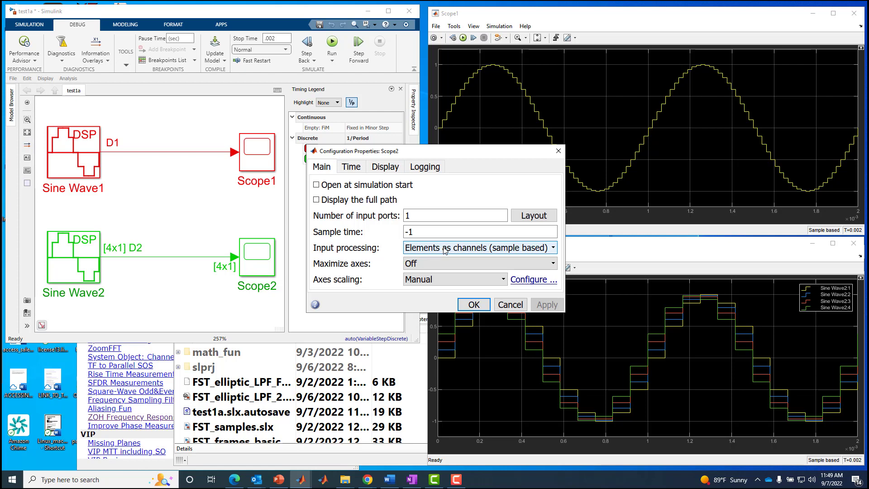
pyautogui.click(445, 248)
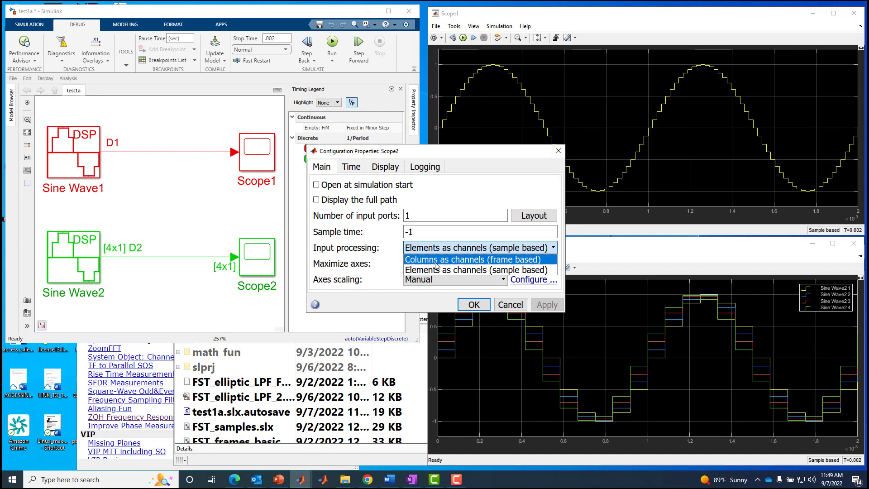
pyautogui.click(438, 263)
pyautogui.click(475, 305)
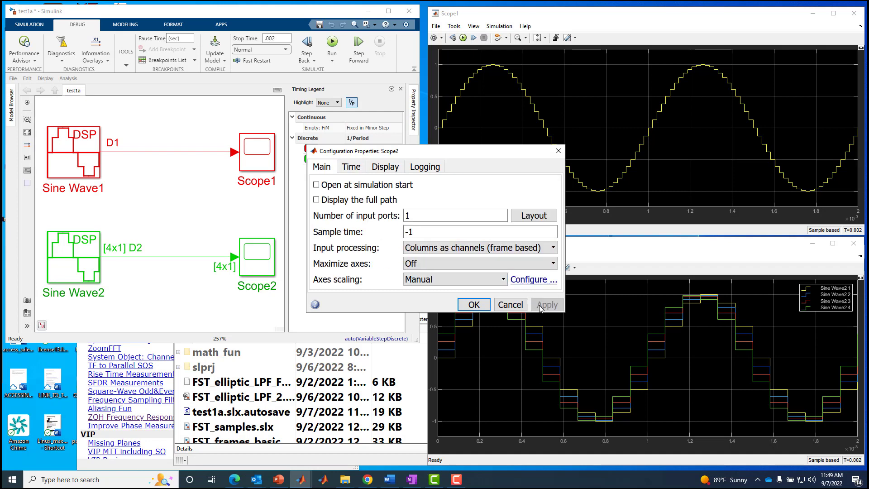
pyautogui.click(474, 305)
pyautogui.click(432, 268)
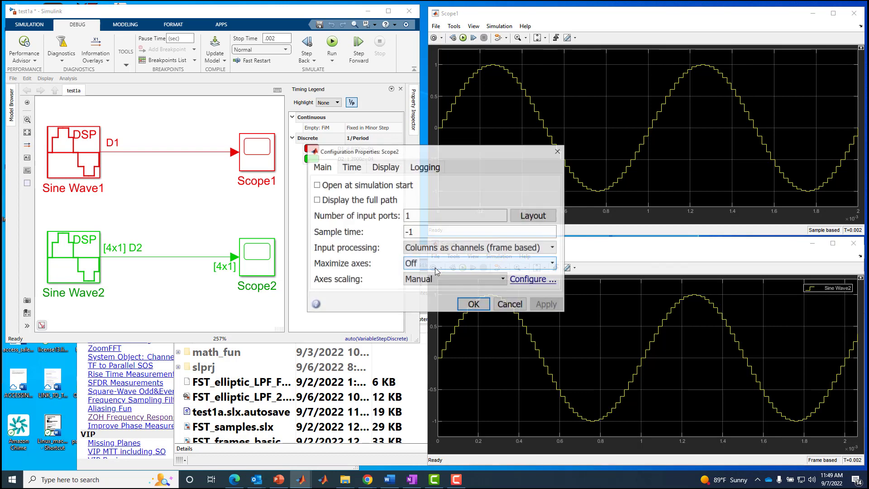
pyautogui.click(515, 248)
pyautogui.click(502, 269)
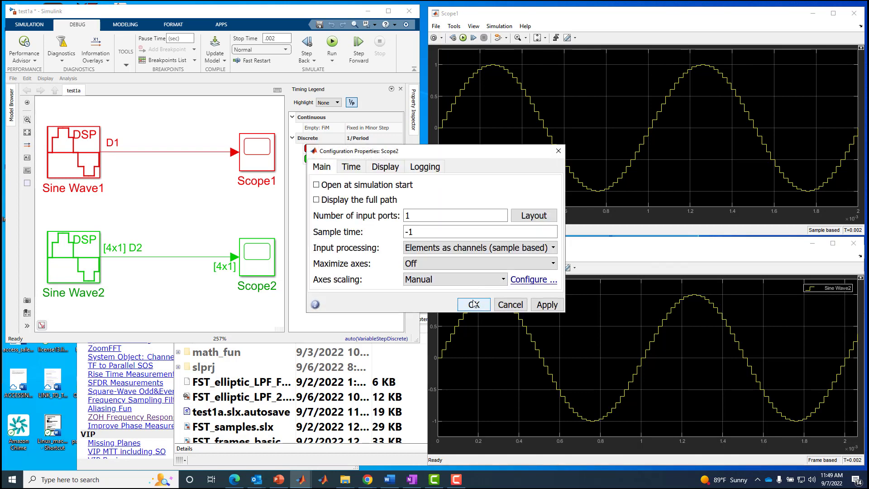
pyautogui.click(473, 304)
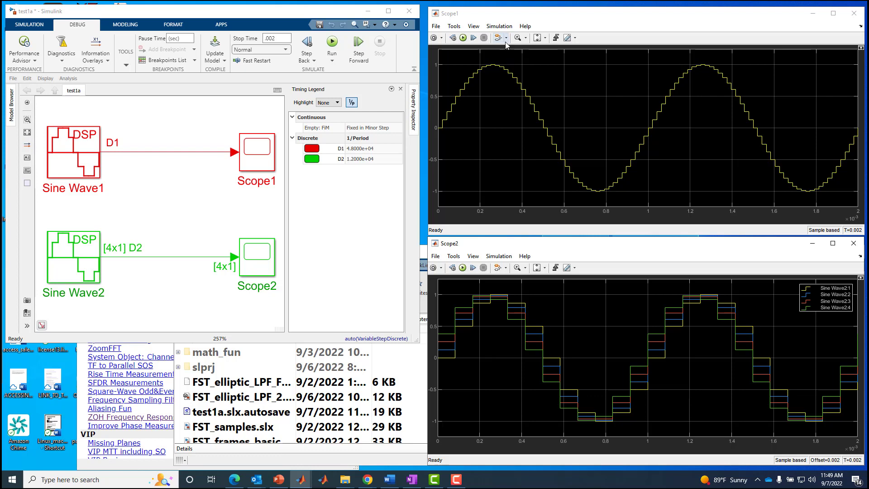
# - Zoom Scope1 in on the first sine steps, then inspect the scope blocks and D1/D2 lines
pyautogui.click(517, 38)
pyautogui.moveTo(475, 67); pyautogui.dragTo(435, 140)
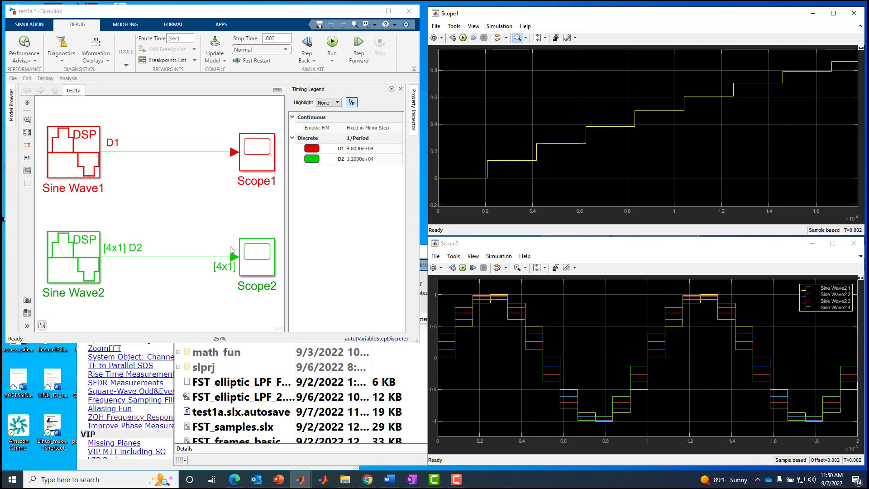
pyautogui.moveTo(214, 120); pyautogui.dragTo(279, 303)
pyautogui.click(239, 316)
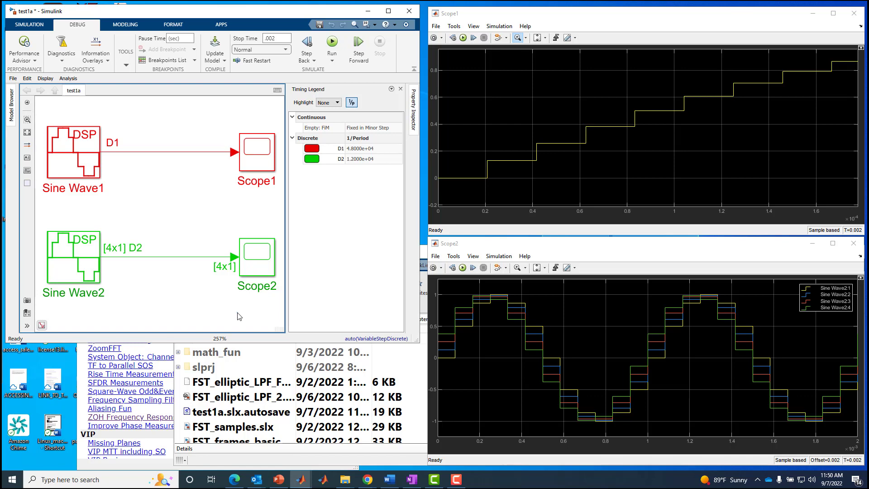
pyautogui.moveTo(140, 130); pyautogui.dragTo(189, 278)
pyautogui.click(199, 306)
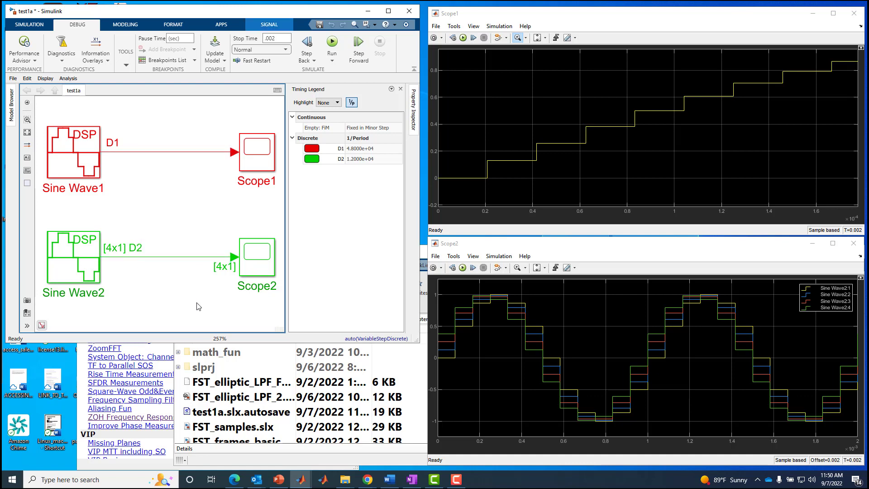